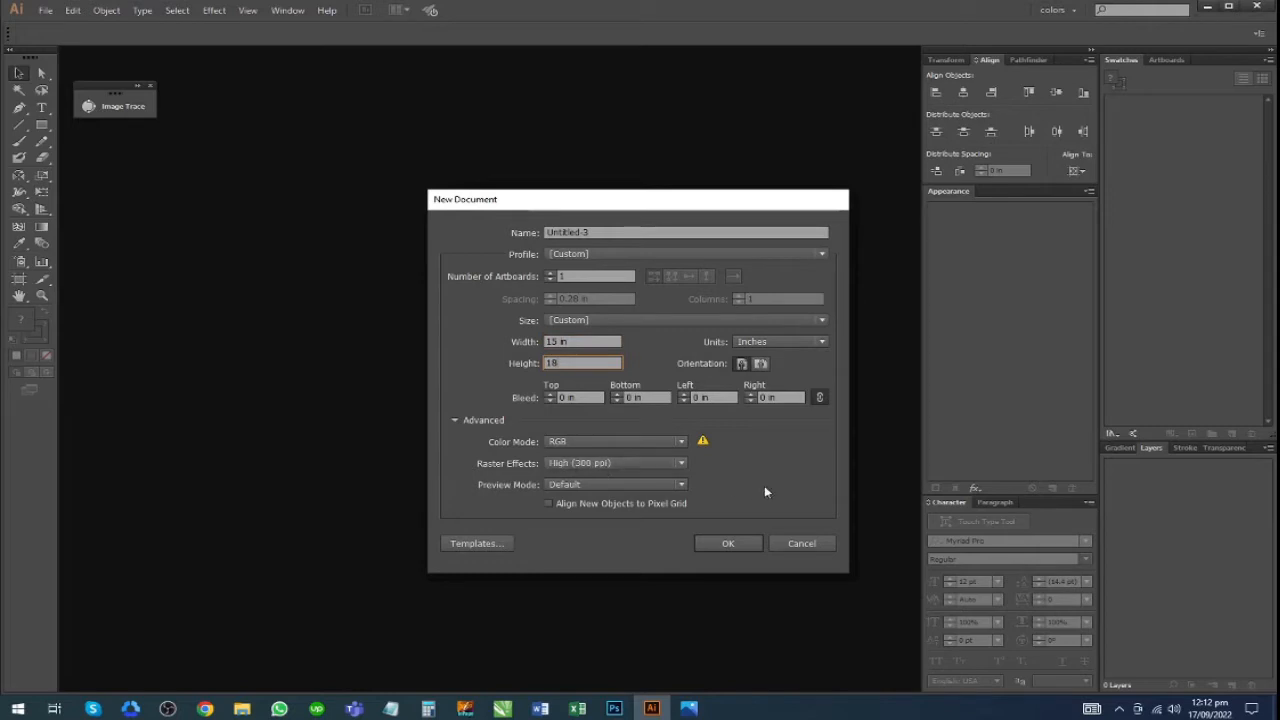
Create the 15 x 18 in RGB document at 300 ppi and open the Paintball Design file from the Downloads folder
left_click(741, 543)
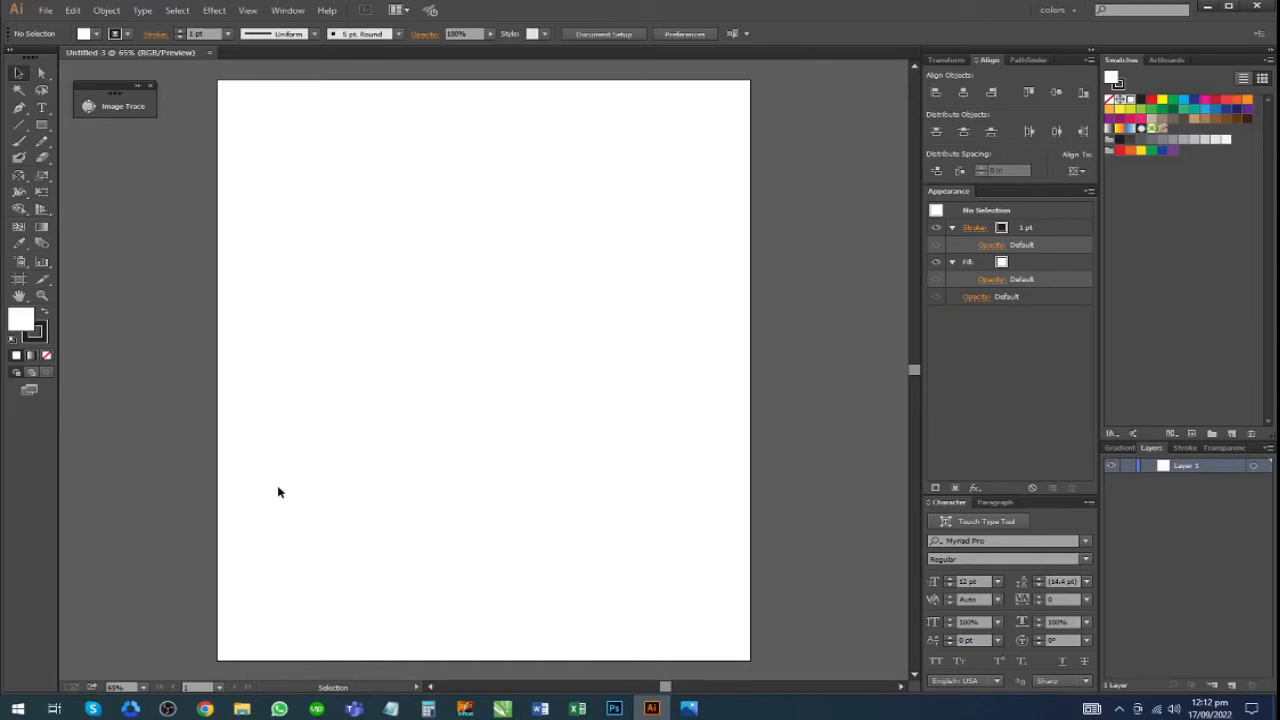
left_click(241, 709)
left_click(165, 160)
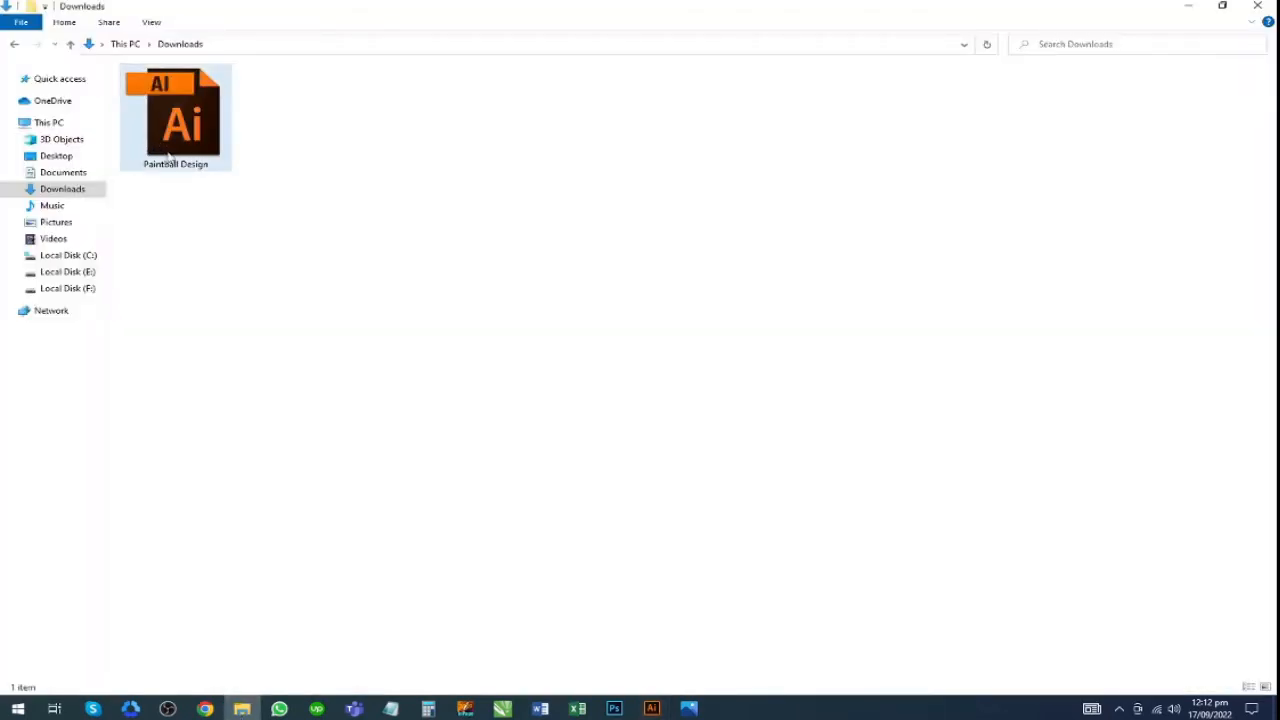
double_click(177, 147)
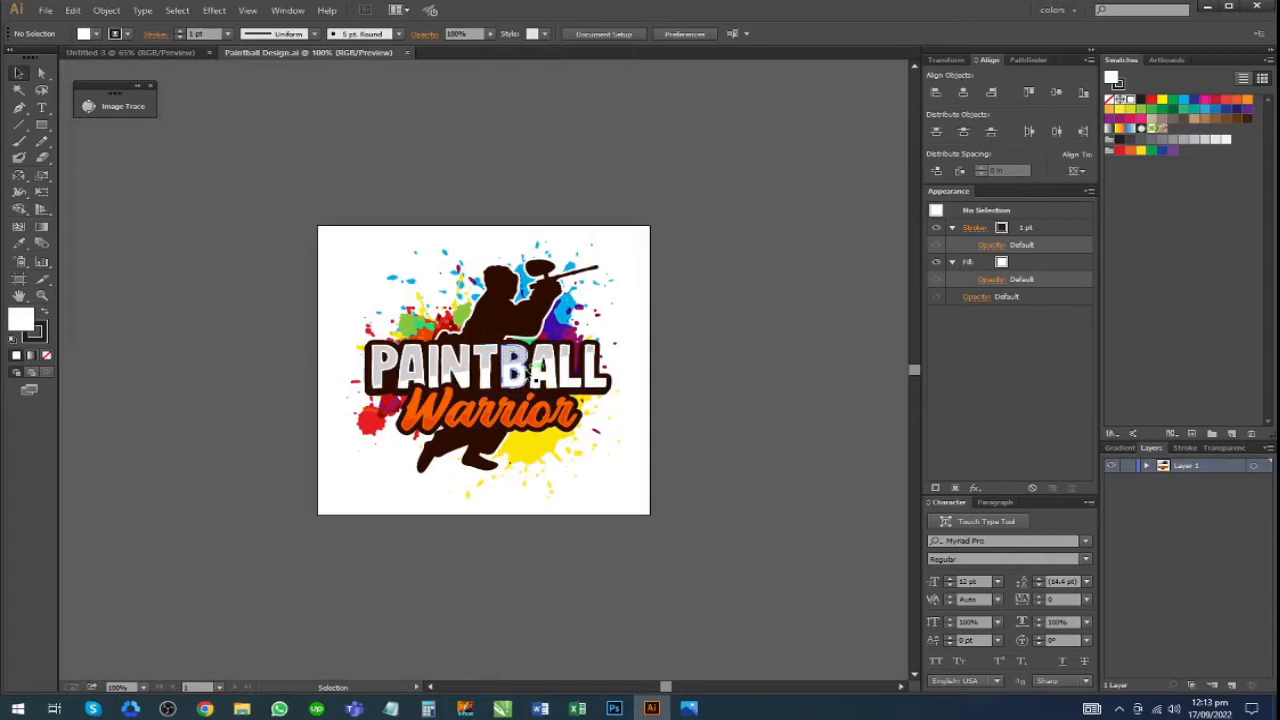
Copy the whole Paintball Warrior artwork group and paste it into the blank 15 x 18 in document
left_click(520, 375)
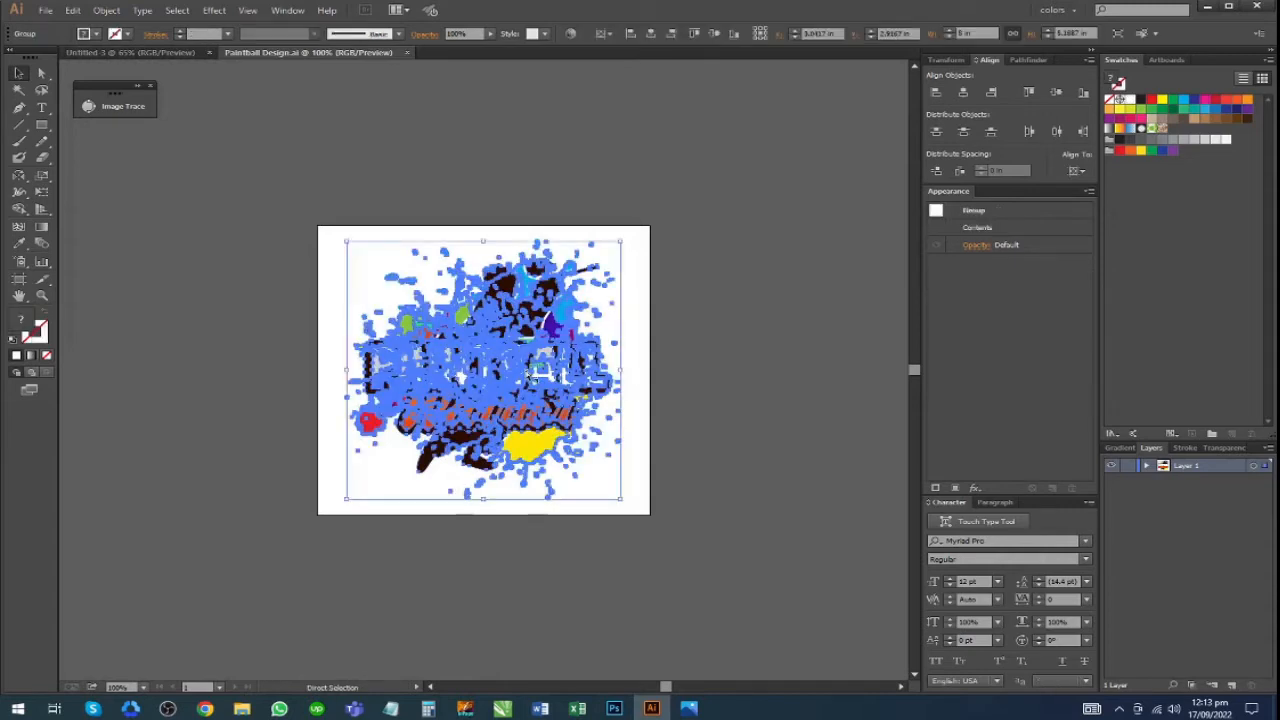
left_click(166, 52)
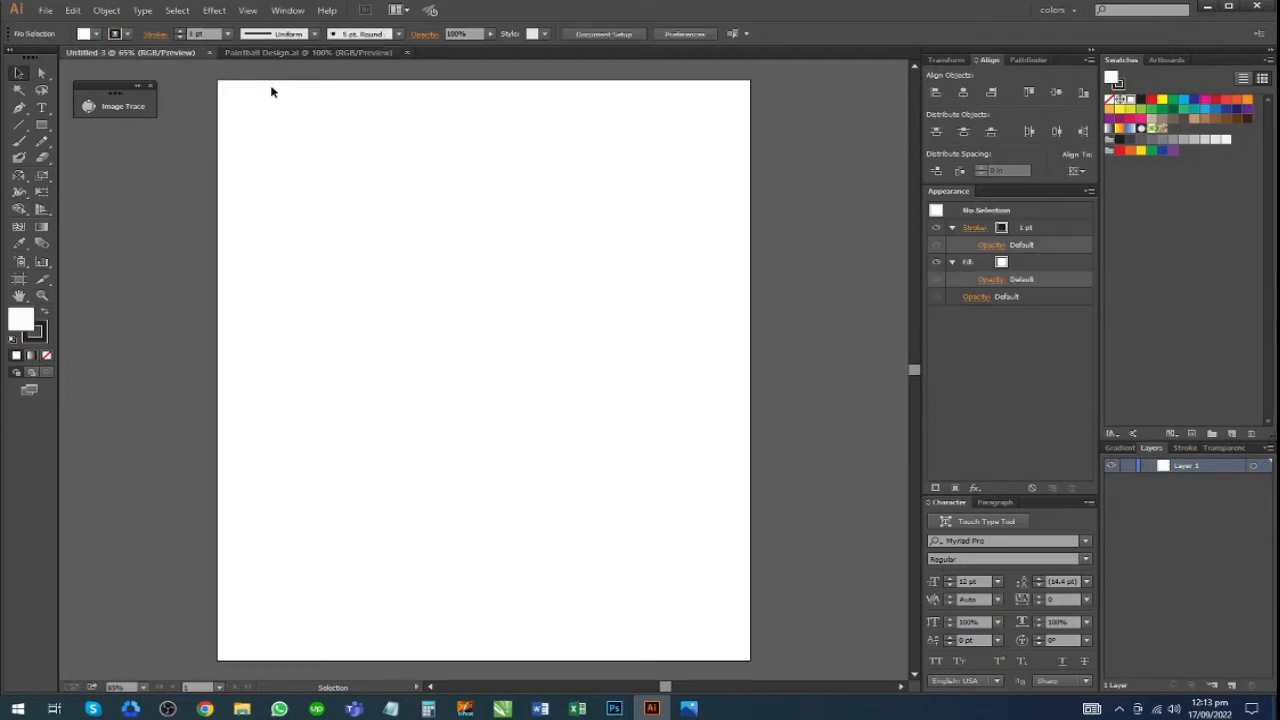
key("ctrl+v")
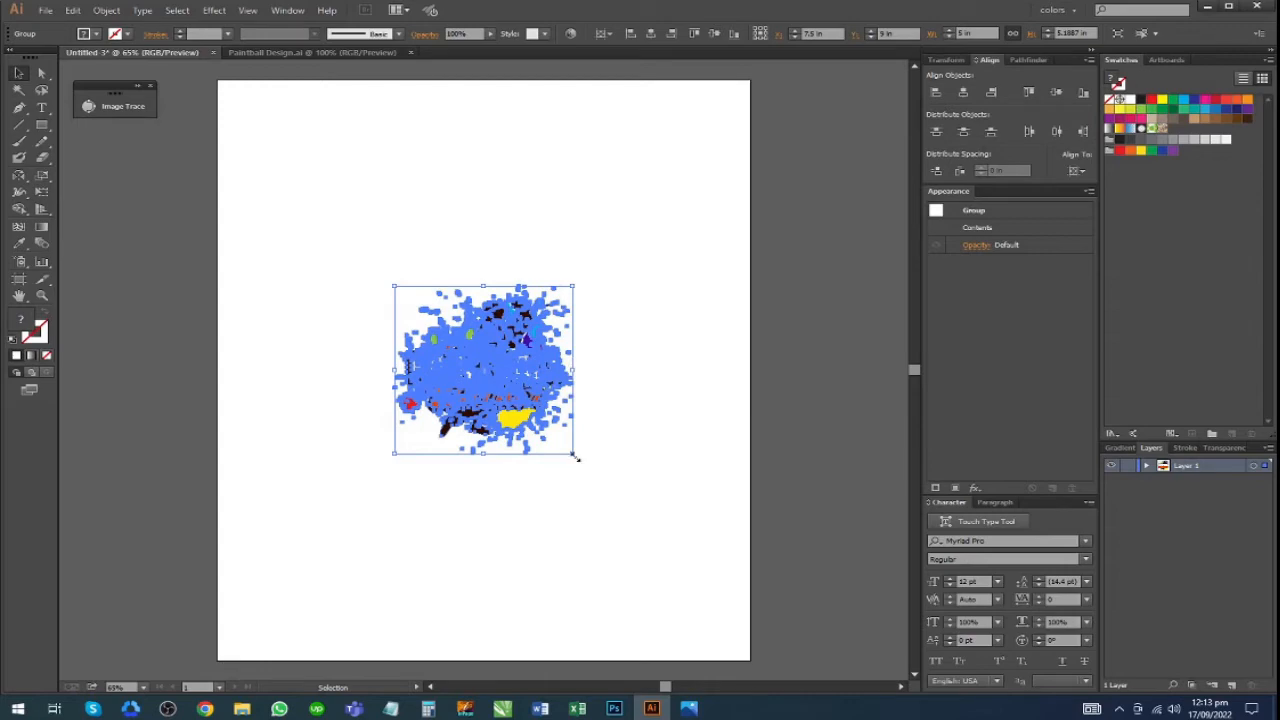
Scale the pasted artwork up proportionally from its center to about 13.33 x 13.87 in
left_click_drag(575, 457, 723, 643)
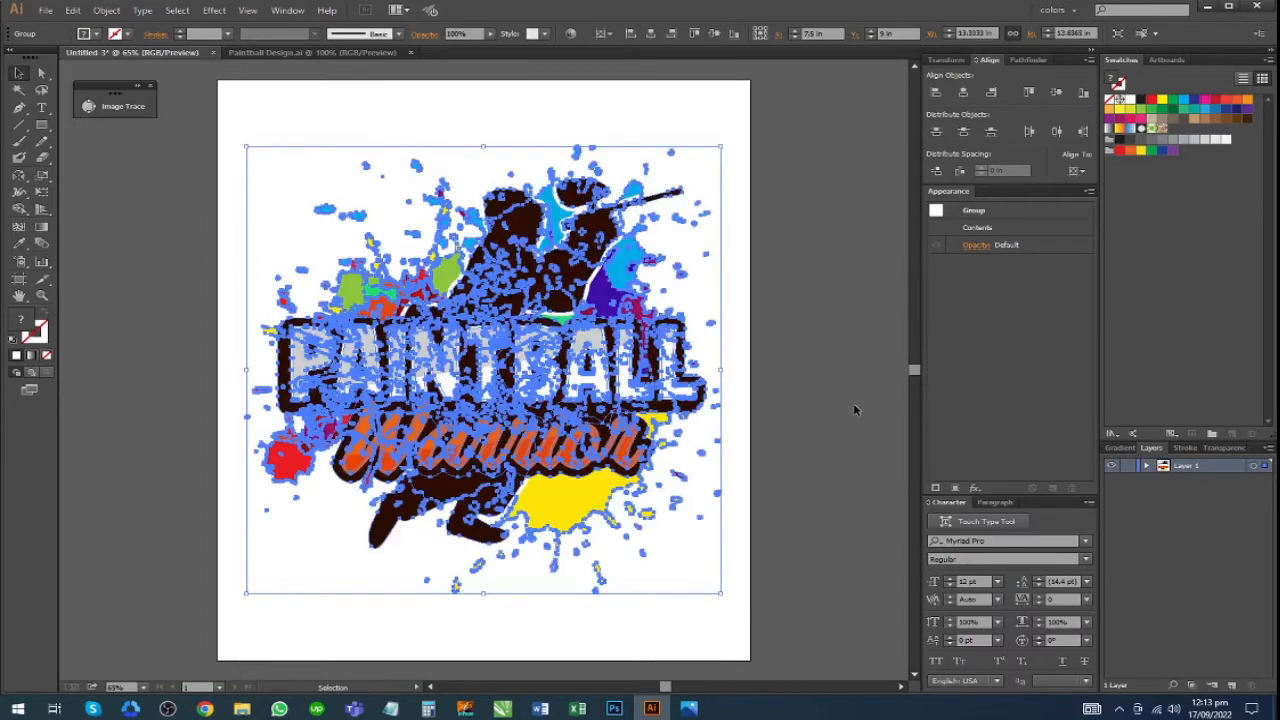
left_click(840, 400)
left_click_drag(737, 350, 737, 374)
Enlarge the artwork proportionally from its center to the full artboard width, about 15.01 x 15.58 in
left_click(670, 408)
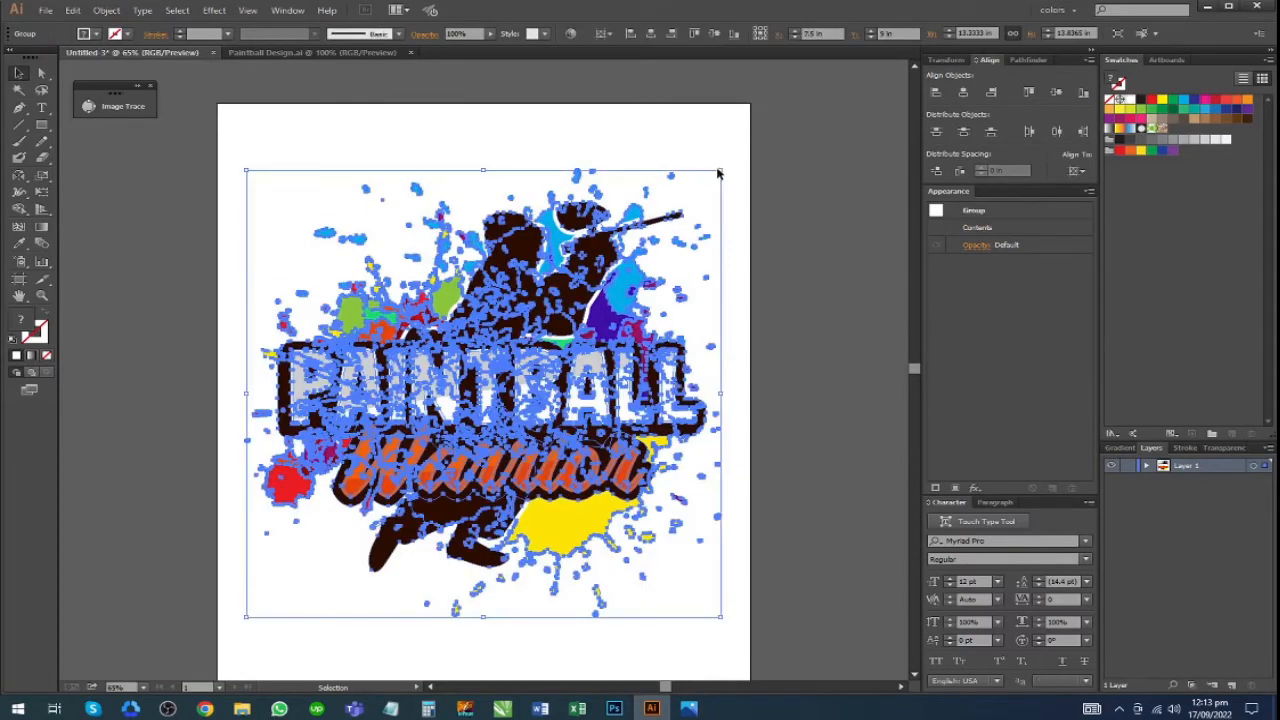
left_click_drag(722, 170, 750, 126)
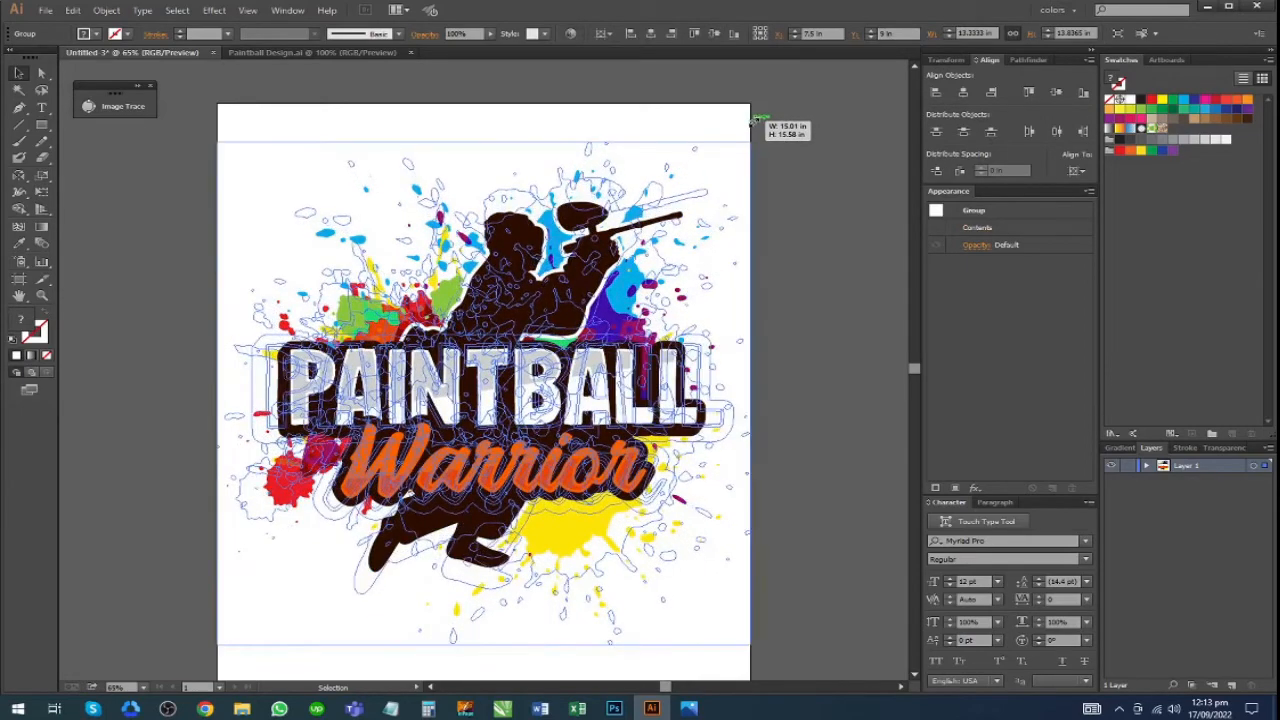
left_click(853, 254)
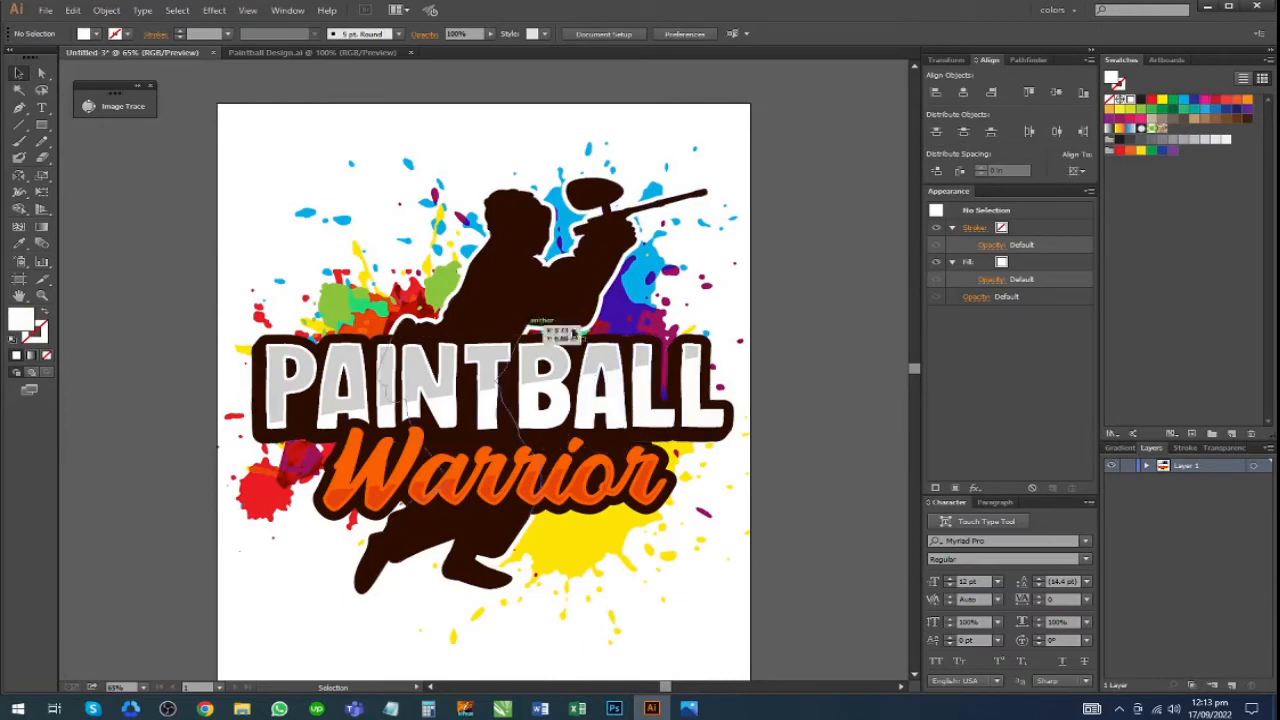
left_click_drag(641, 367, 685, 366)
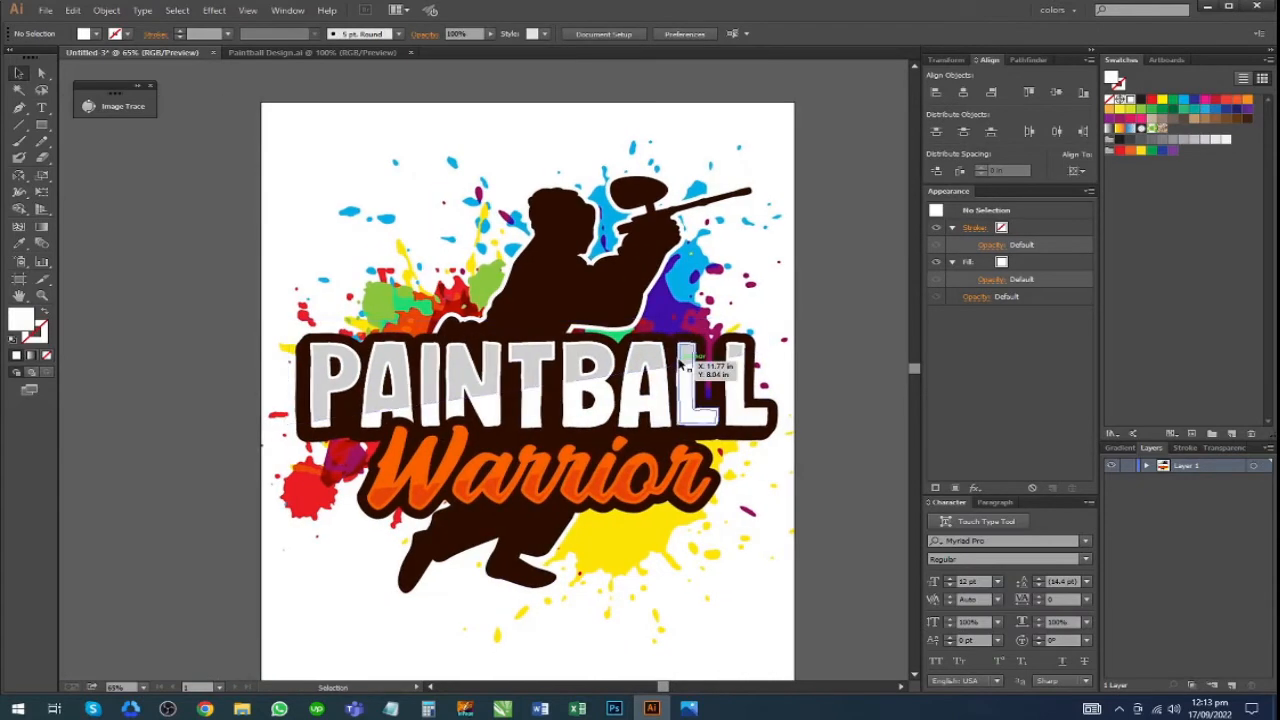
Scale the artwork down proportionally from its center to about 13.59 x 14.11 in, leaving margins at the artboard's sides
left_click(686, 366)
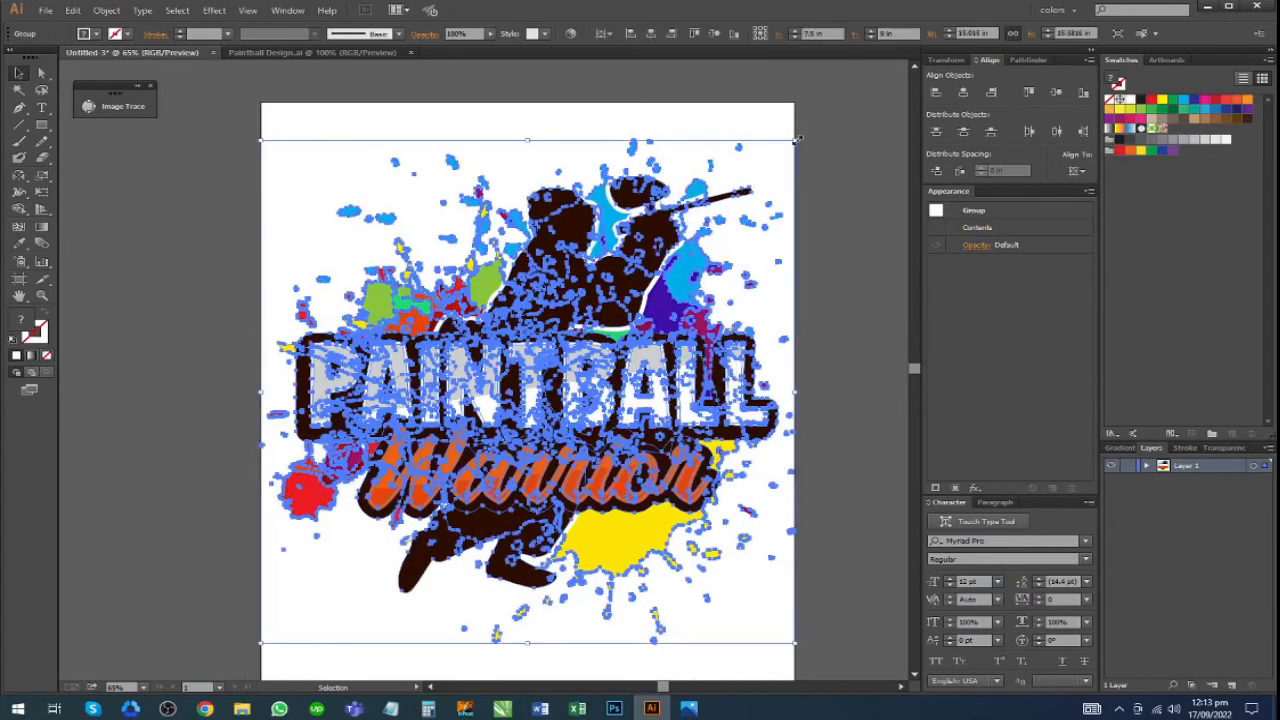
left_click_drag(796, 139, 770, 137)
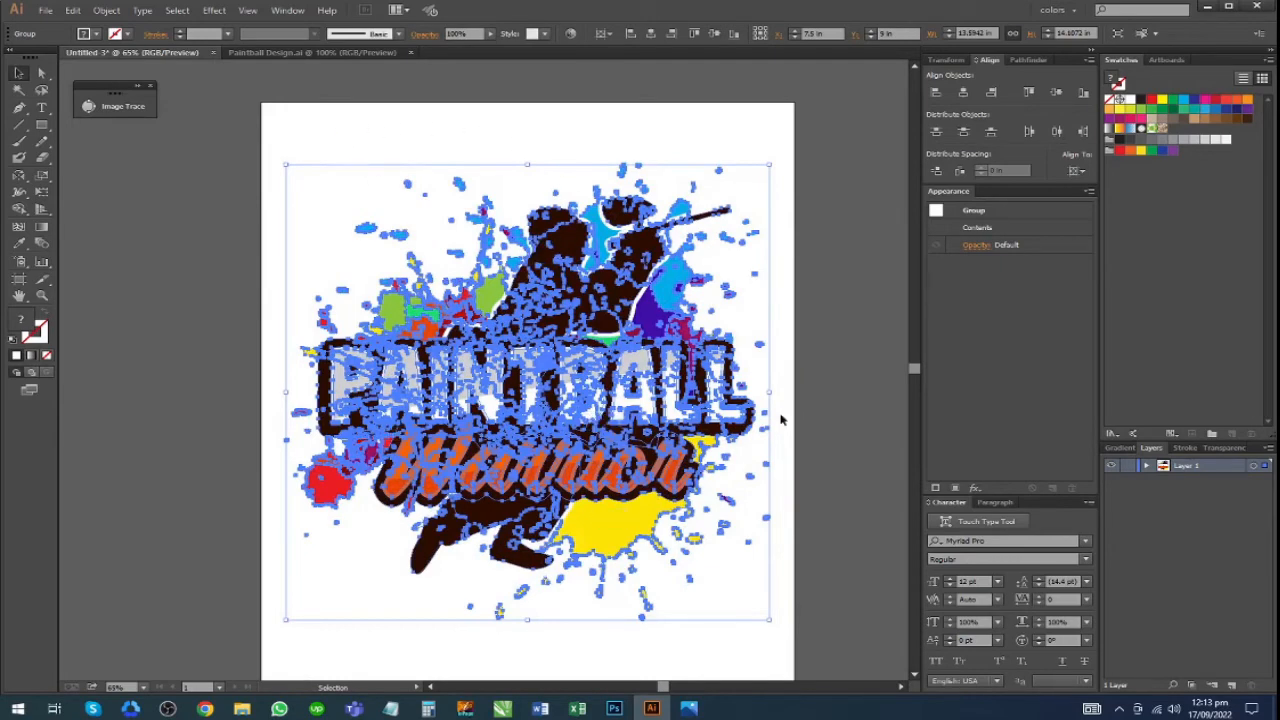
left_click(819, 409)
left_click_drag(731, 451, 714, 429)
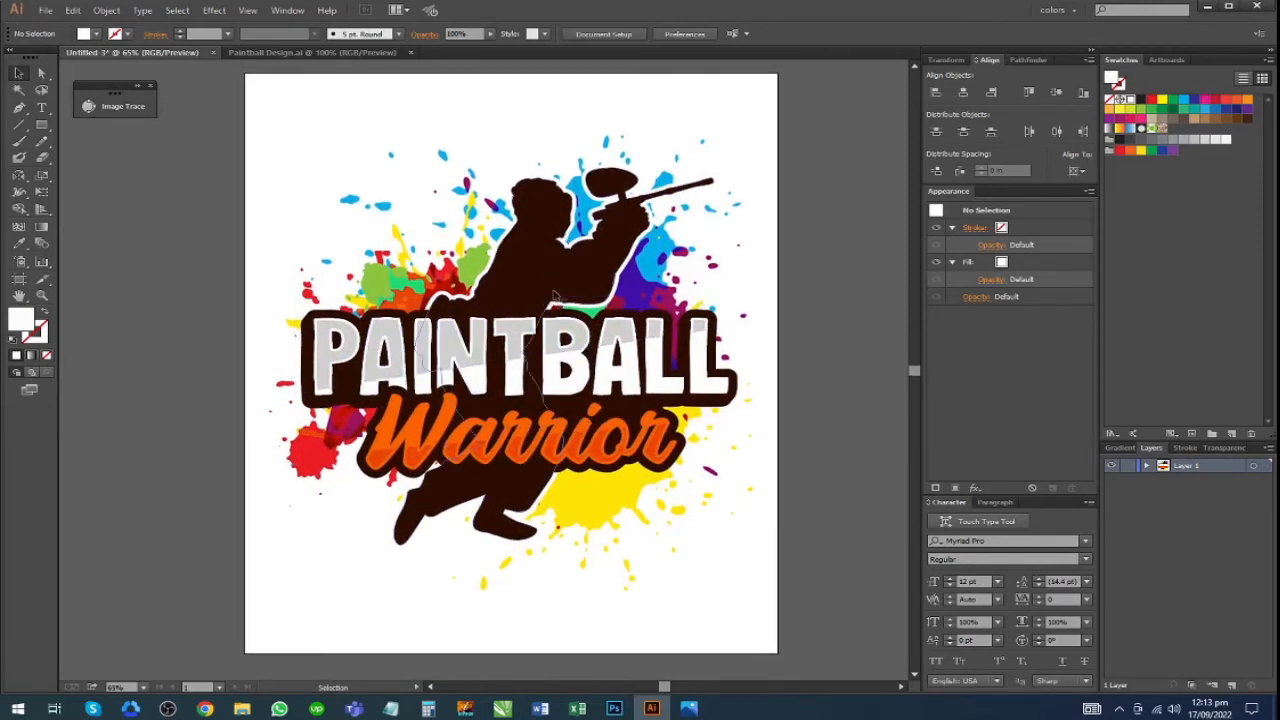
Move the artwork straight up until it sits close to the artboard's upper edge, keeping it horizontally centered
key("space")
left_click_drag(551, 306, 586, 250)
left_click(594, 286)
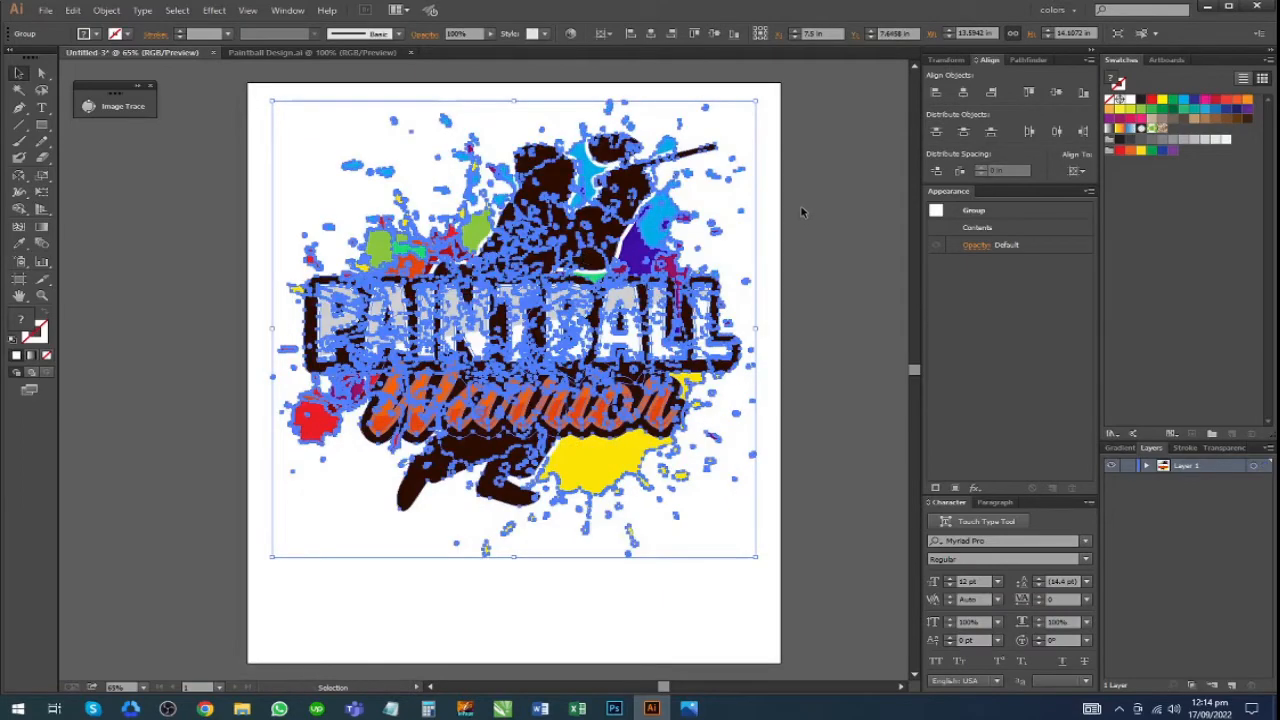
left_click(801, 211)
Check the T-shirt artwork specifications image in Photos, and back in Illustrator nudge the artwork slightly down on the artboard
left_click(689, 708)
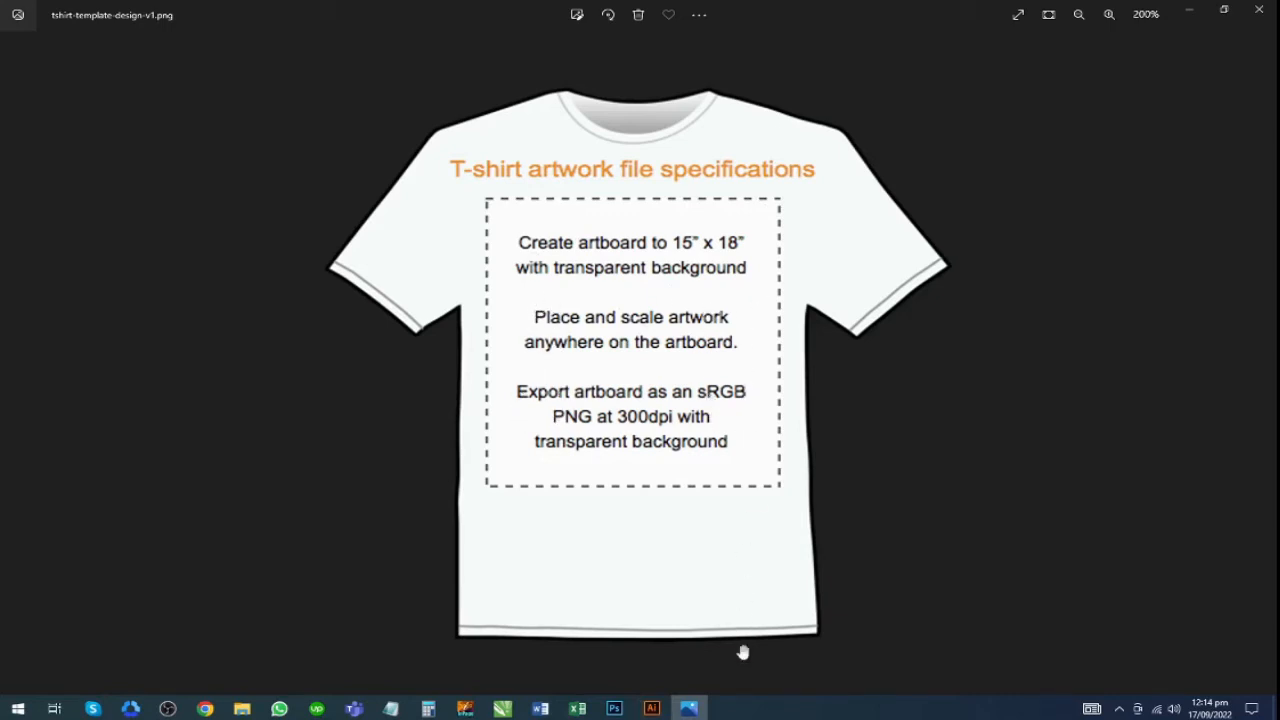
left_click(651, 708)
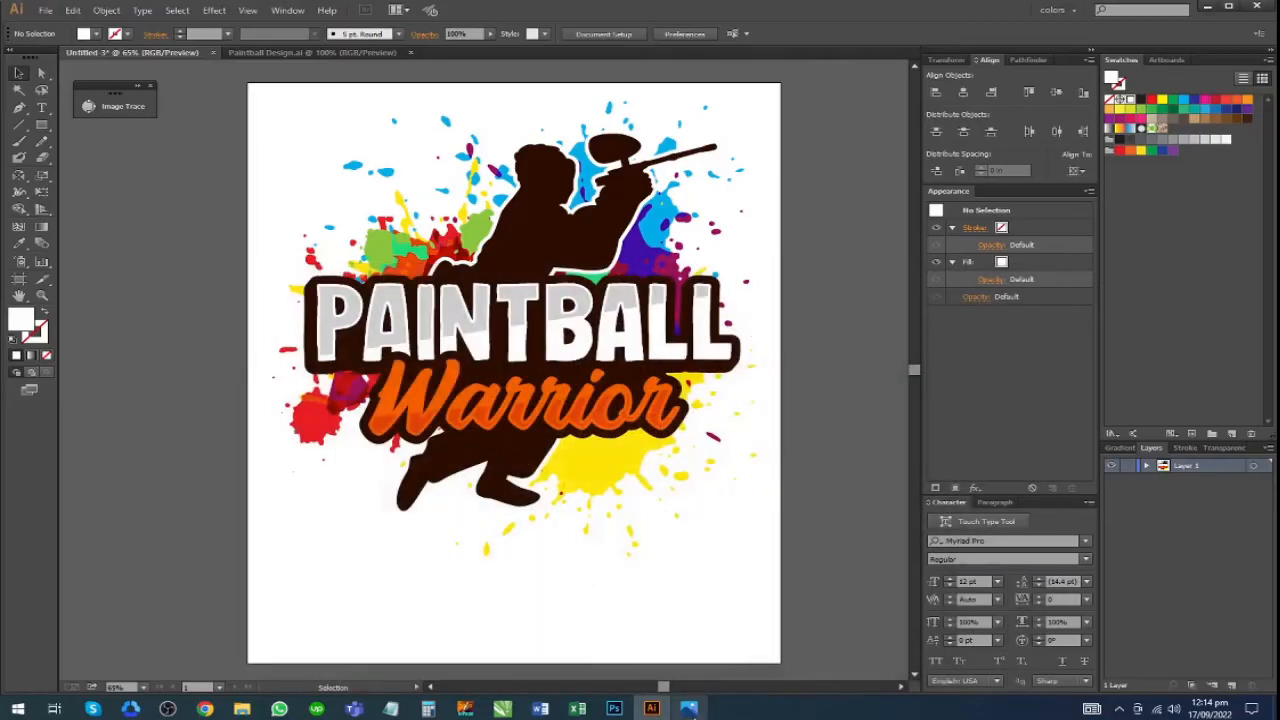
left_click(617, 181)
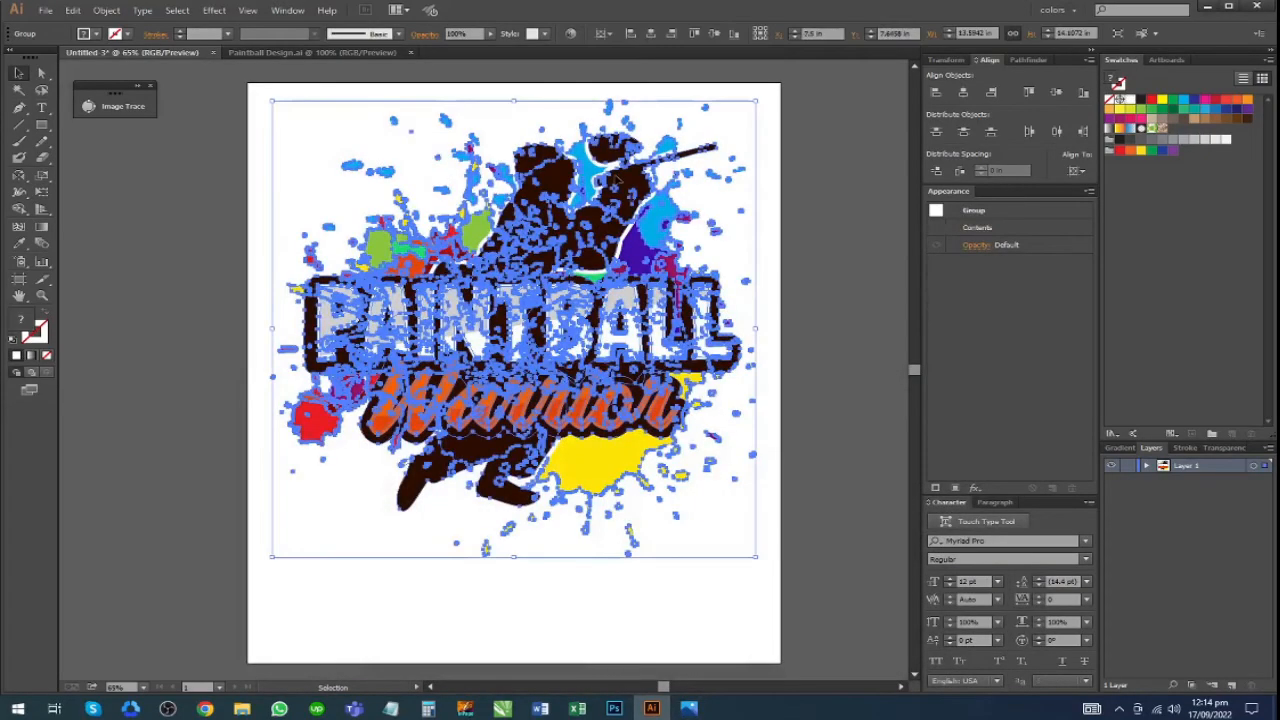
key("ctrl+shift+g")
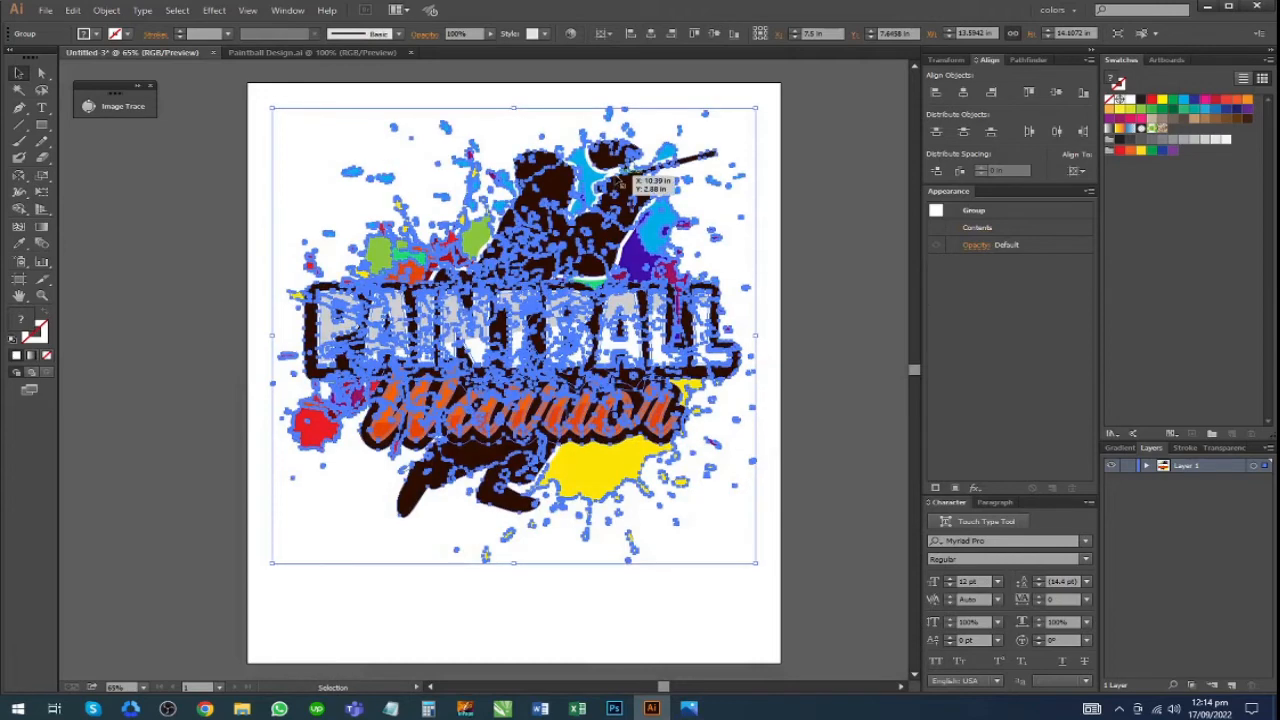
left_click(805, 192)
key("ctrl+minus")
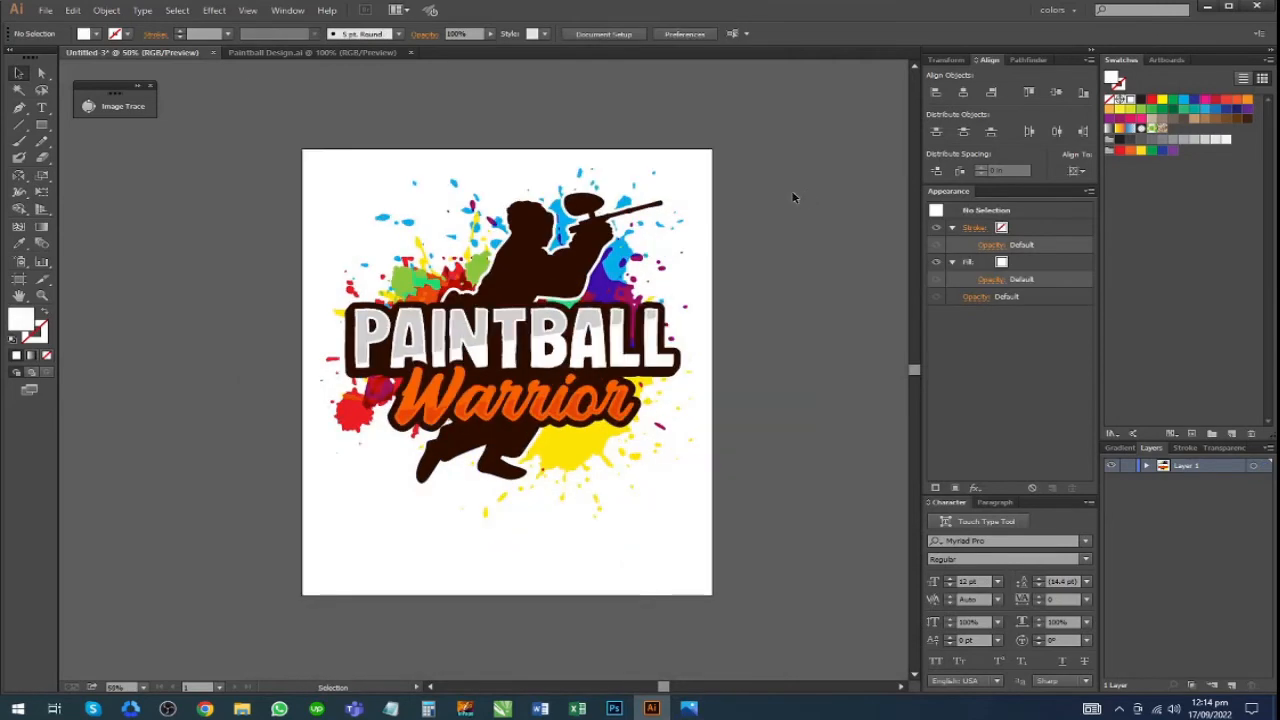
Export the design to Downloads as PNG Untitled-3 using artboards, at High (300 ppi) resolution with a transparent background
left_click(45, 11)
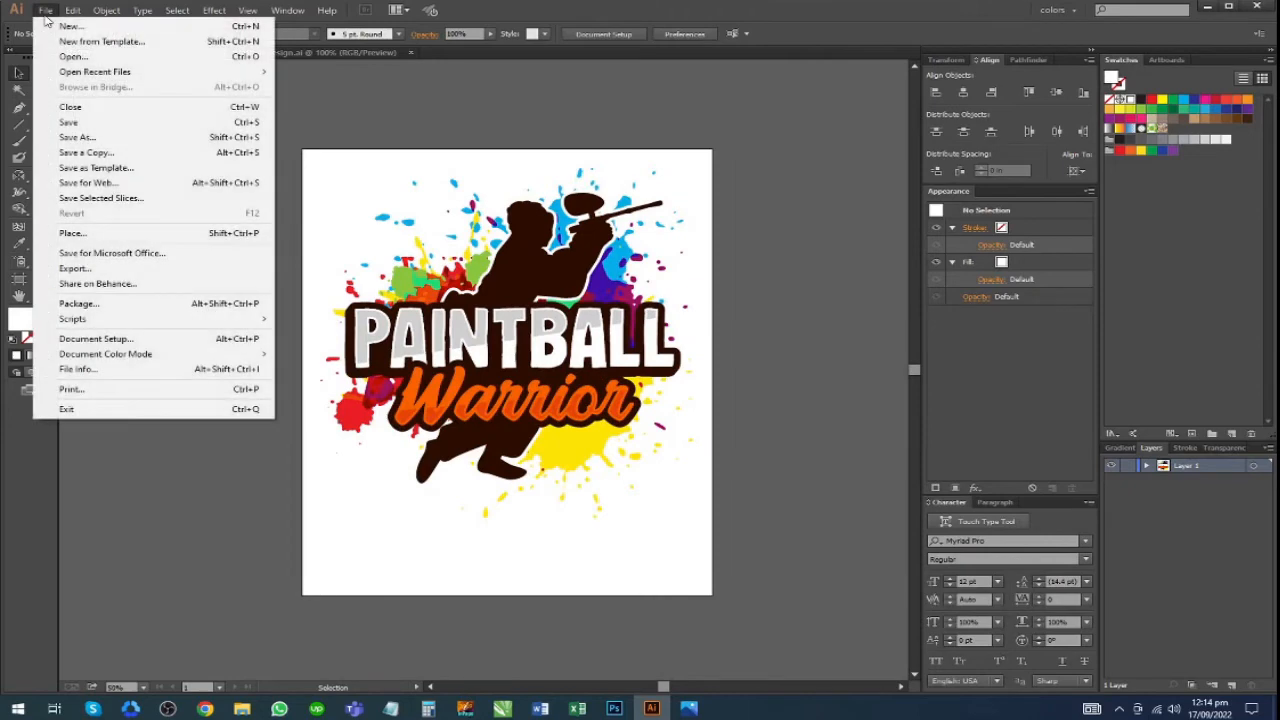
left_click(100, 269)
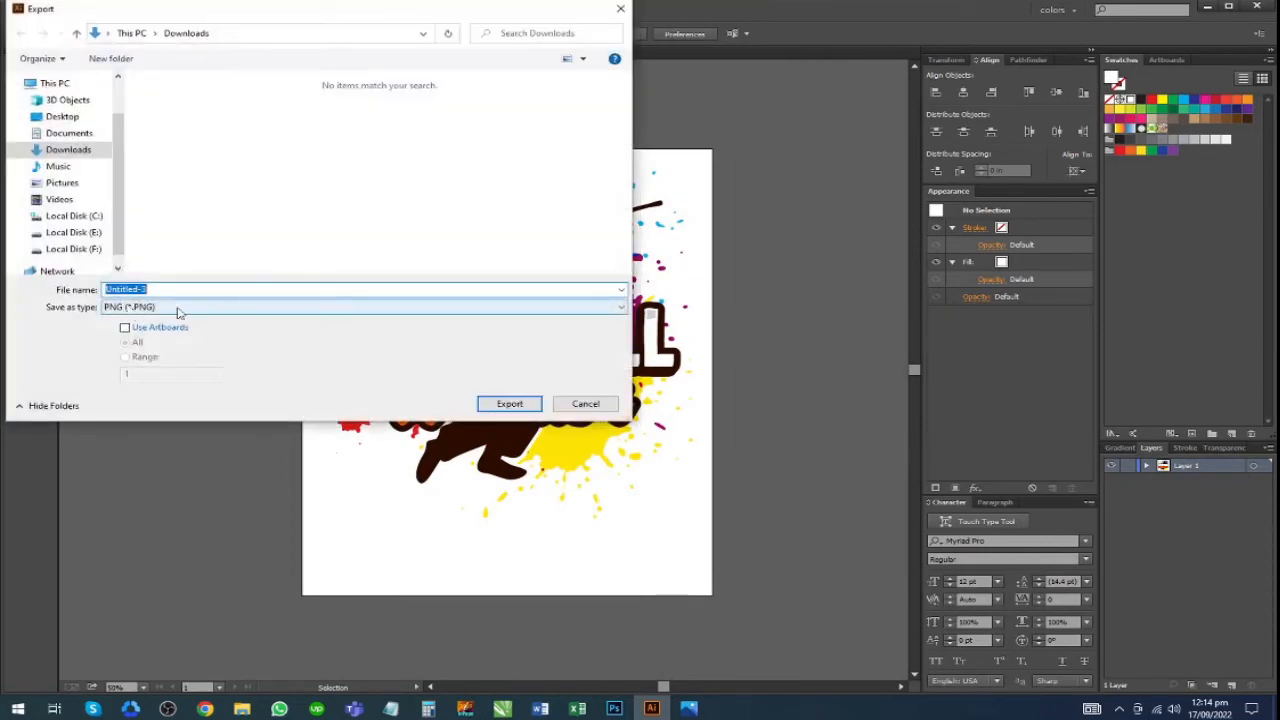
left_click(152, 328)
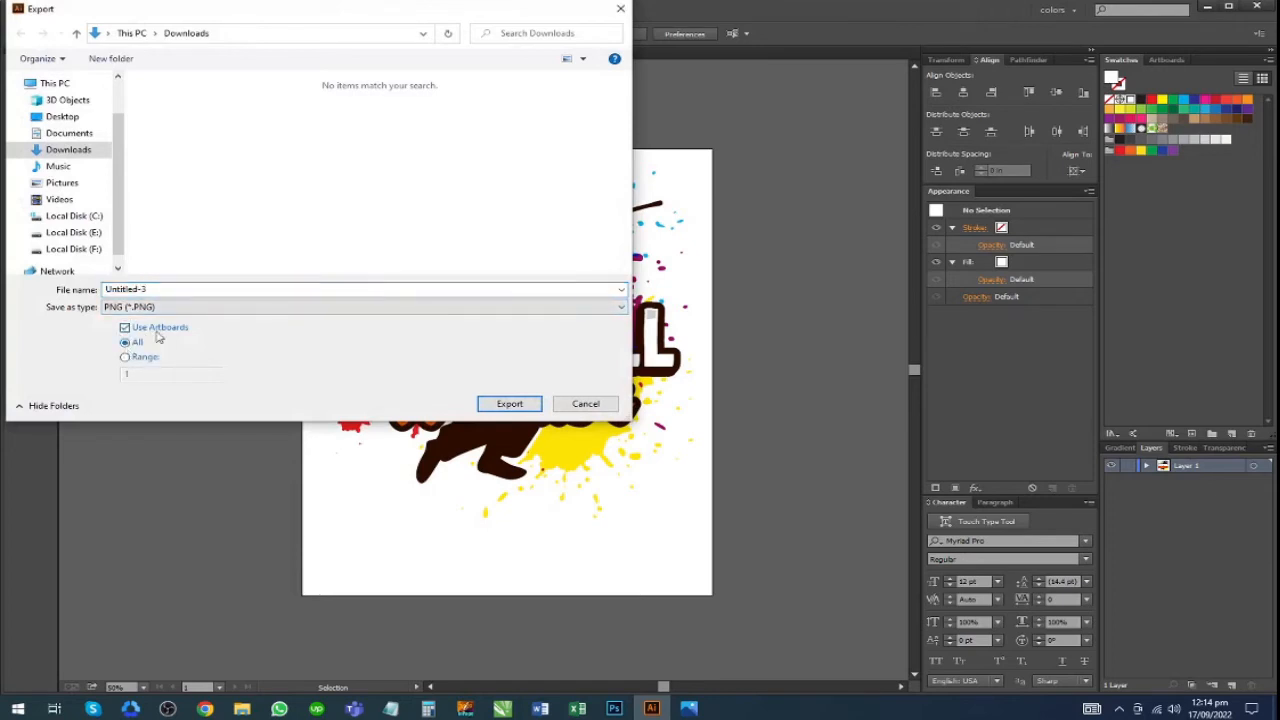
left_click(125, 329)
left_click(507, 405)
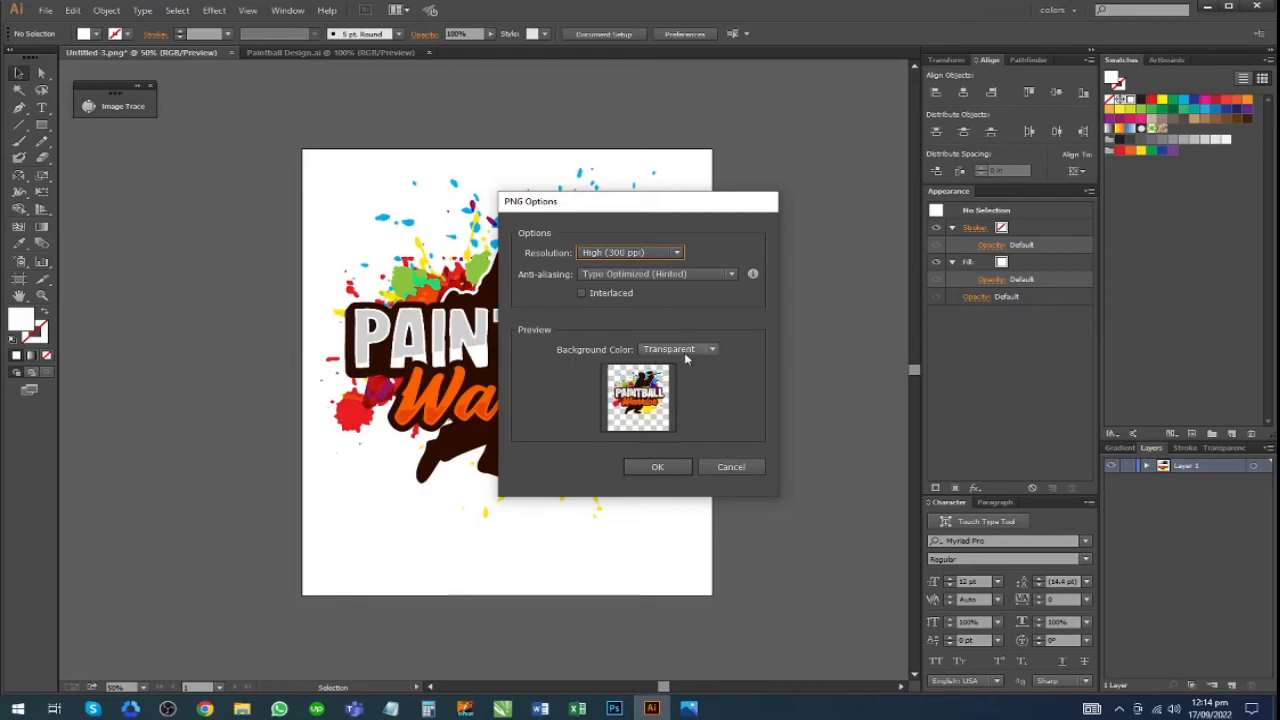
left_click(668, 470)
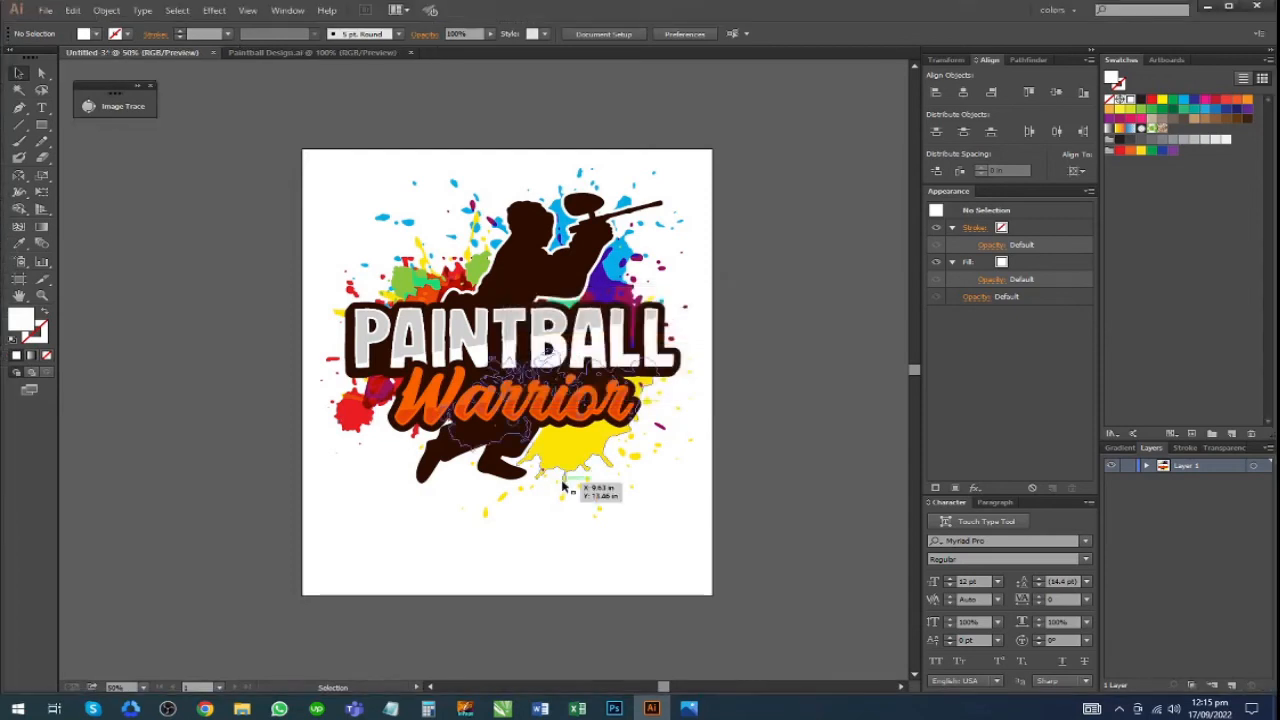
Inspect the exported PNG's detailed properties in the Downloads folder to check its pixel dimensions, and close them
left_click(243, 710)
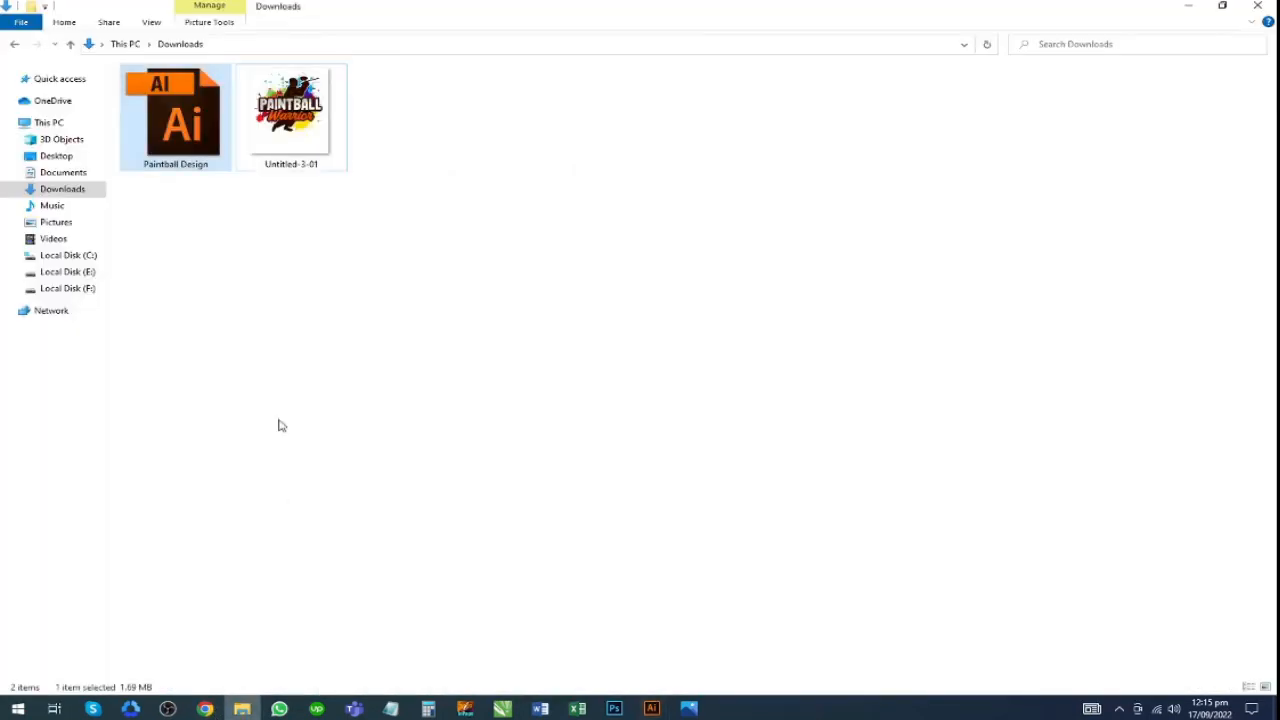
left_click(282, 238)
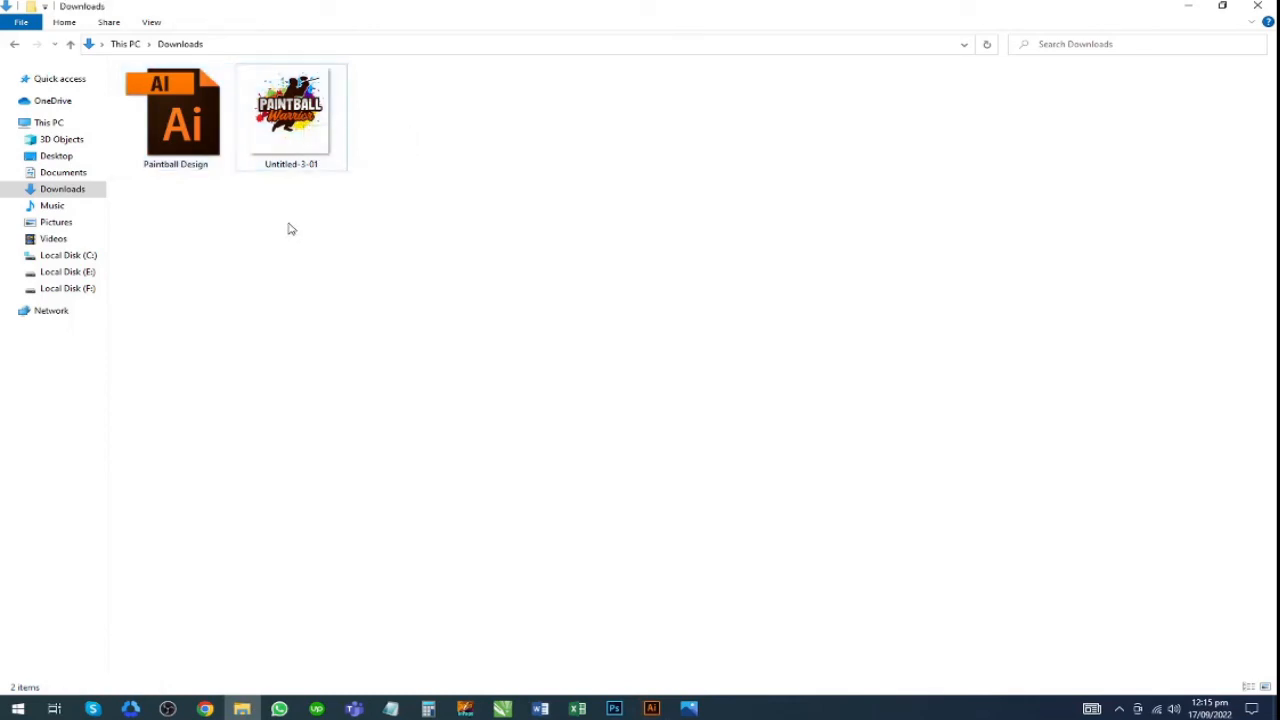
right_click(295, 135)
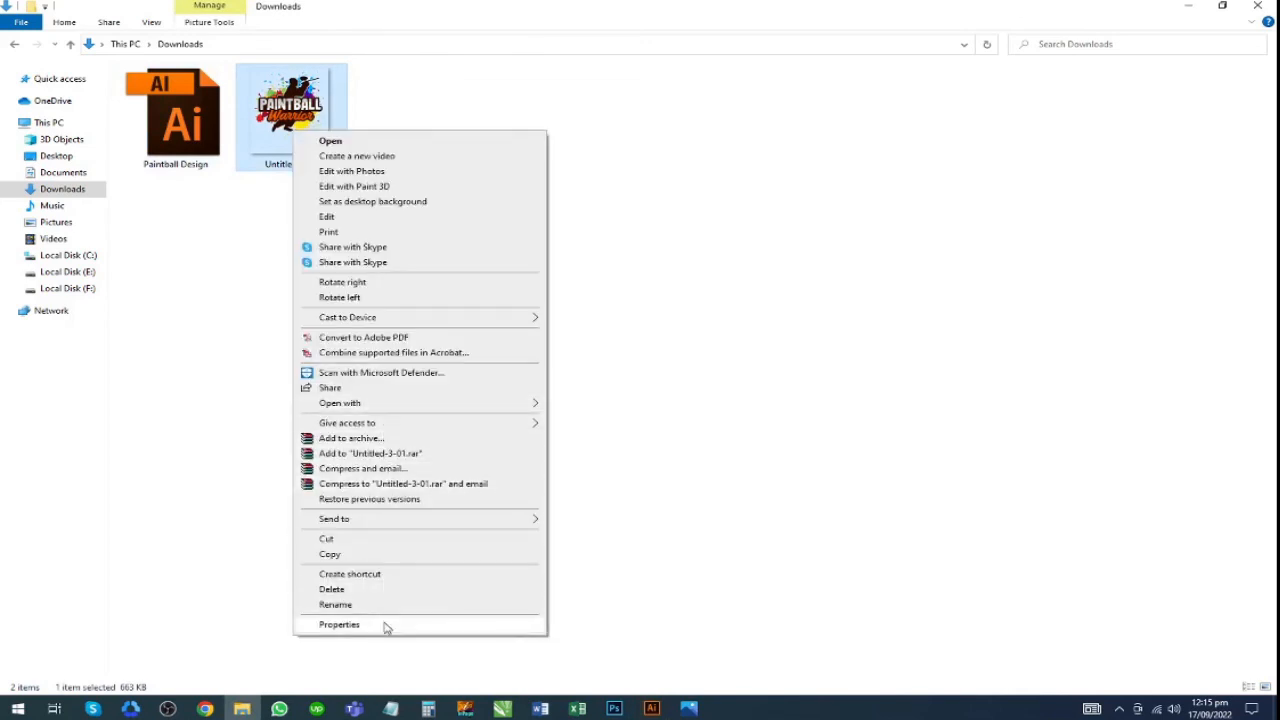
left_click(386, 624)
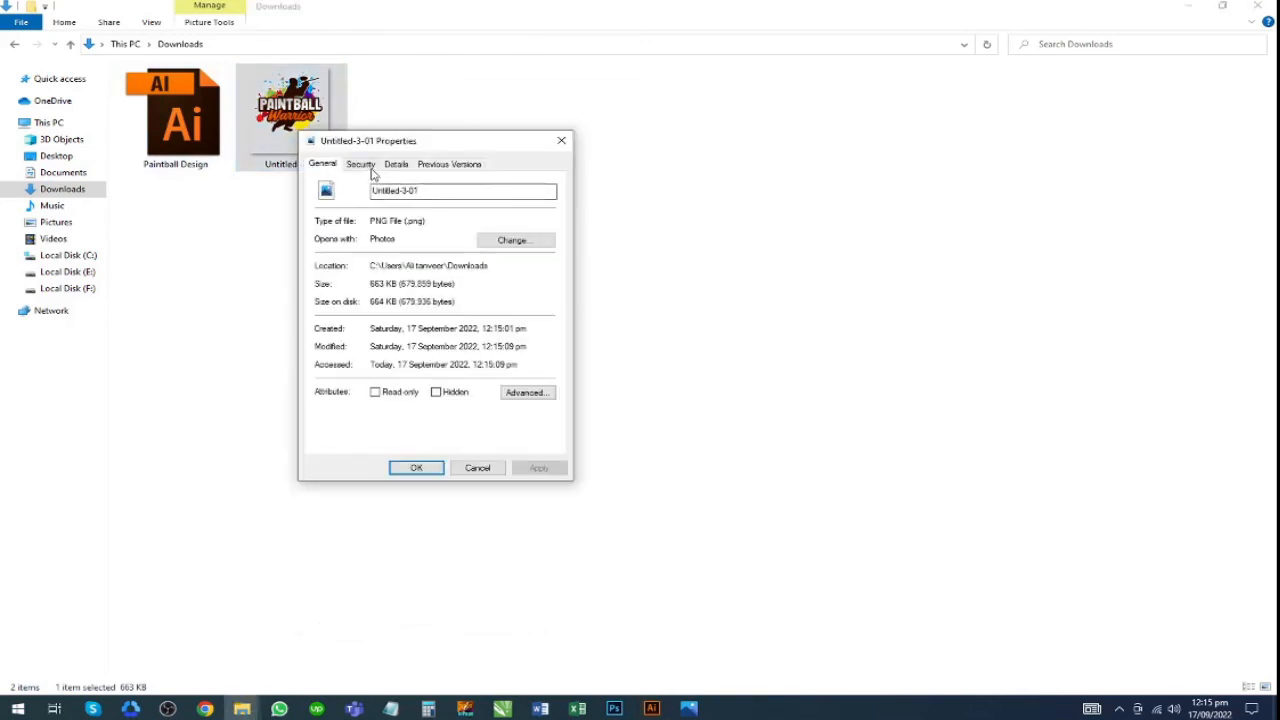
left_click(398, 166)
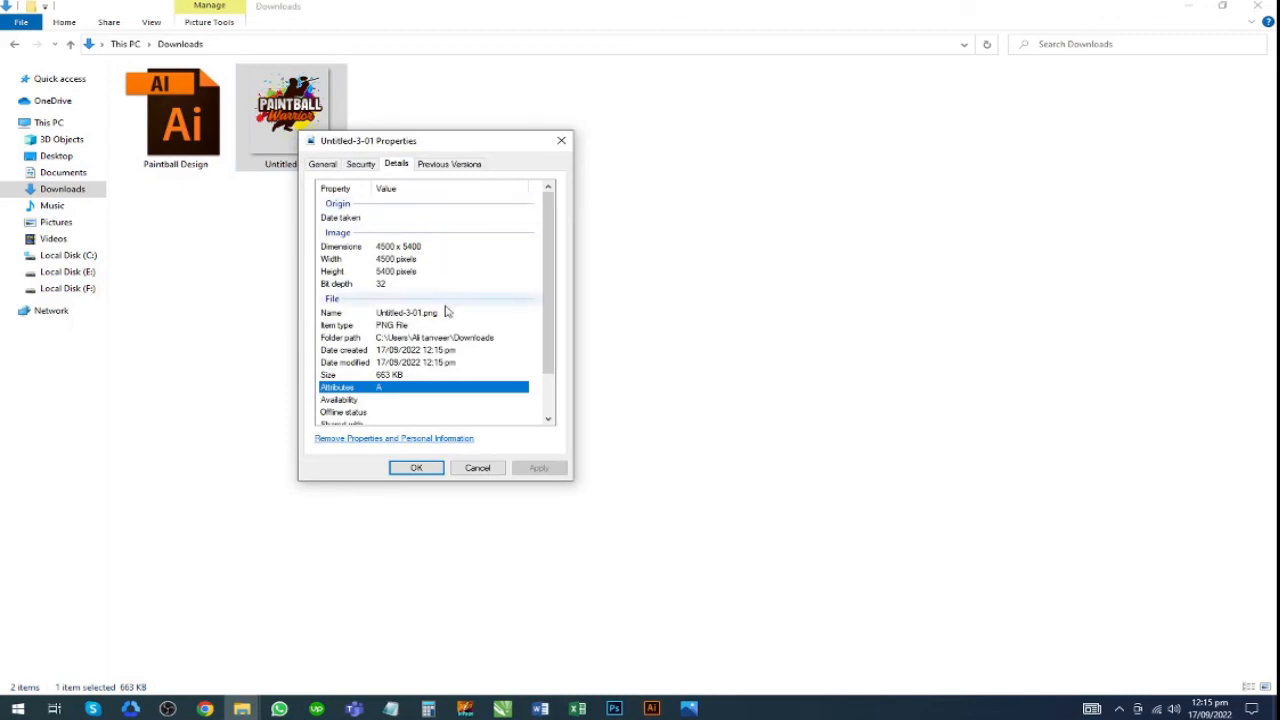
left_click(472, 477)
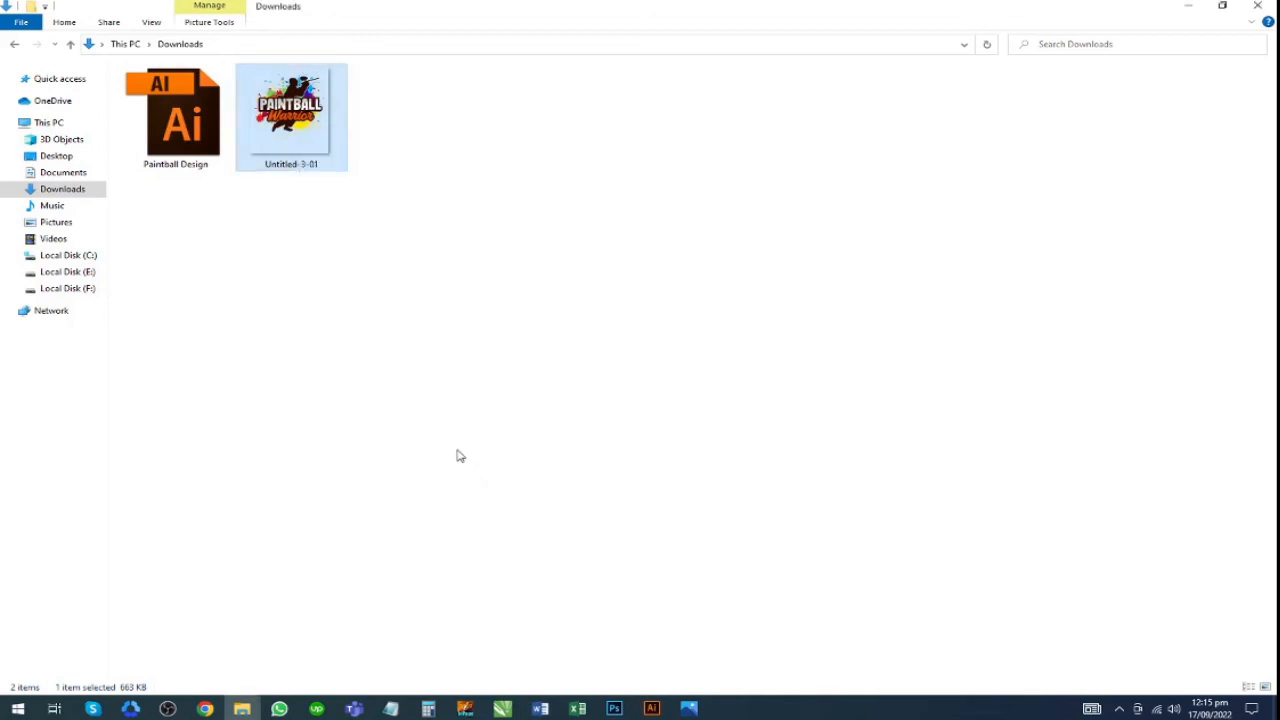